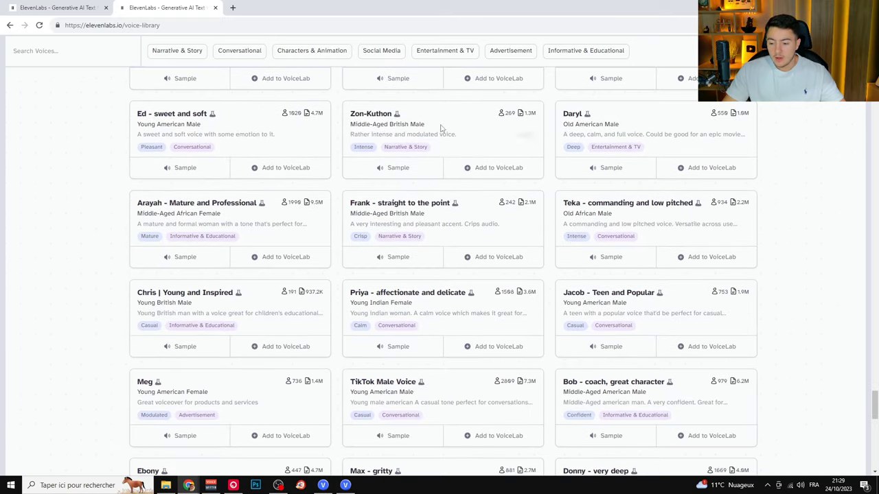
Browse the community voices in the Voice Library, reading their descriptions, accents and usage categories
scroll(422, 146, down, 15)
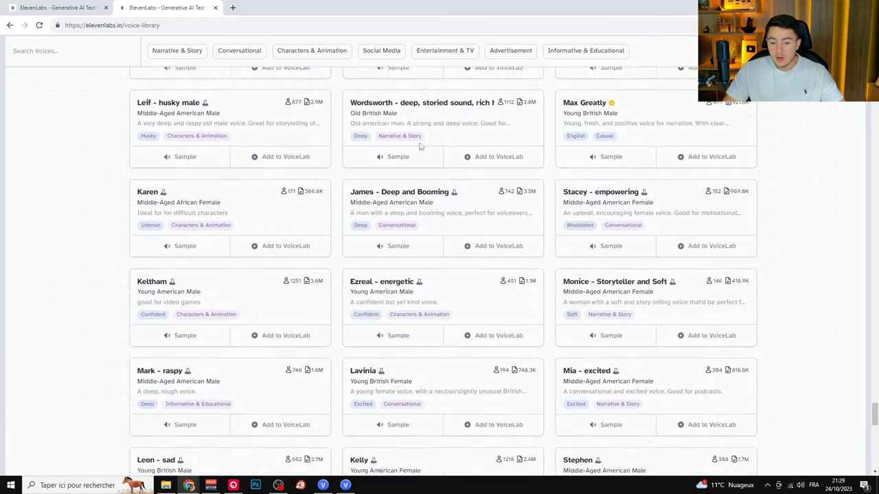
scroll(421, 146, down, 15)
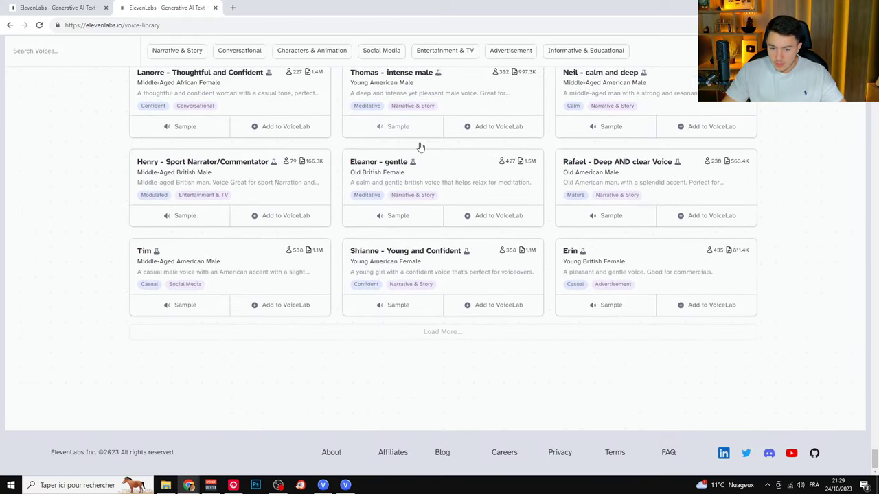
scroll(421, 145, down, 15)
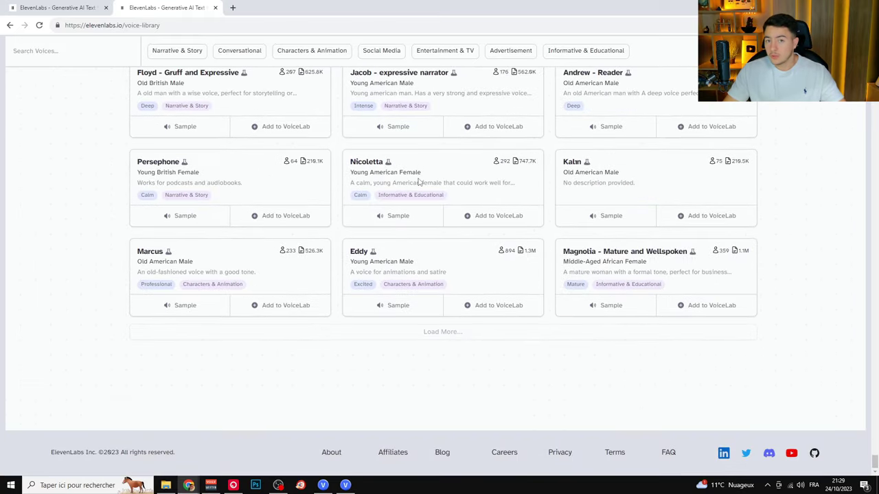
scroll(424, 187, down, 15)
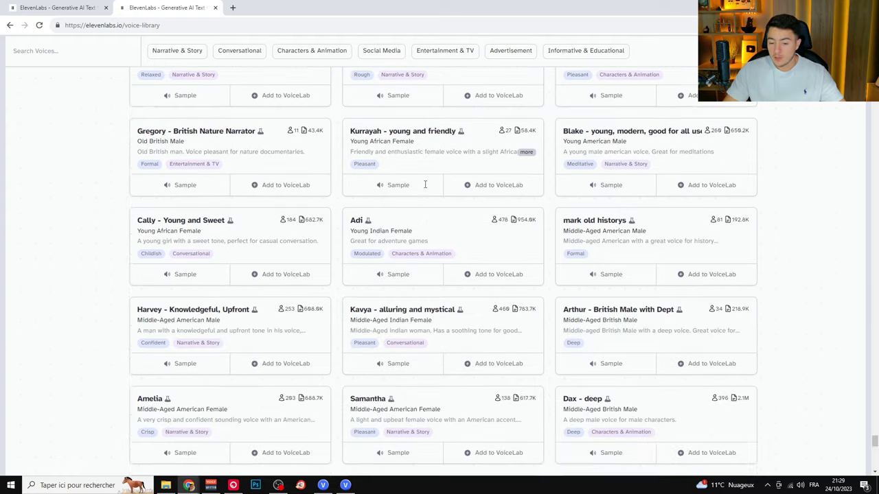
scroll(437, 201, down, 15)
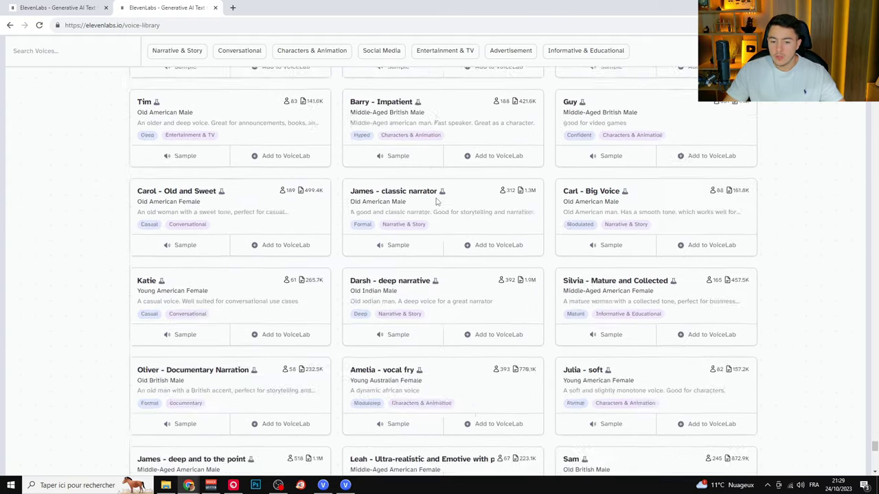
scroll(439, 215, down, 15)
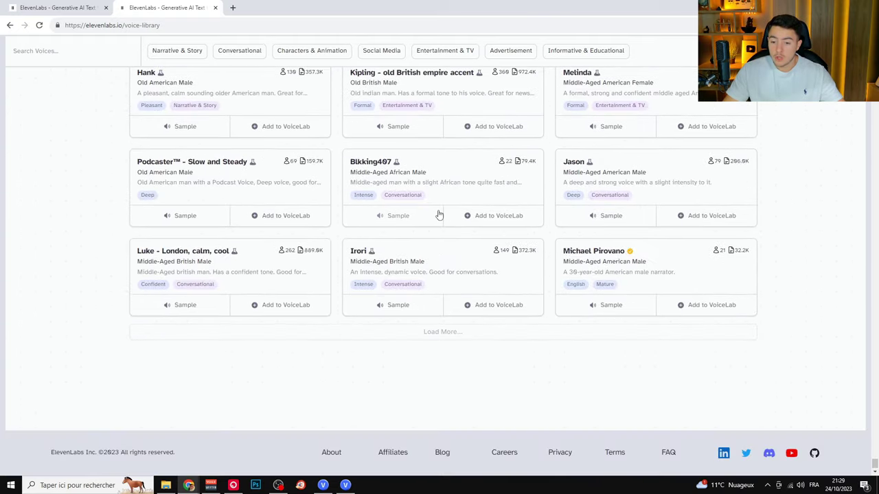
scroll(433, 216, down, 10)
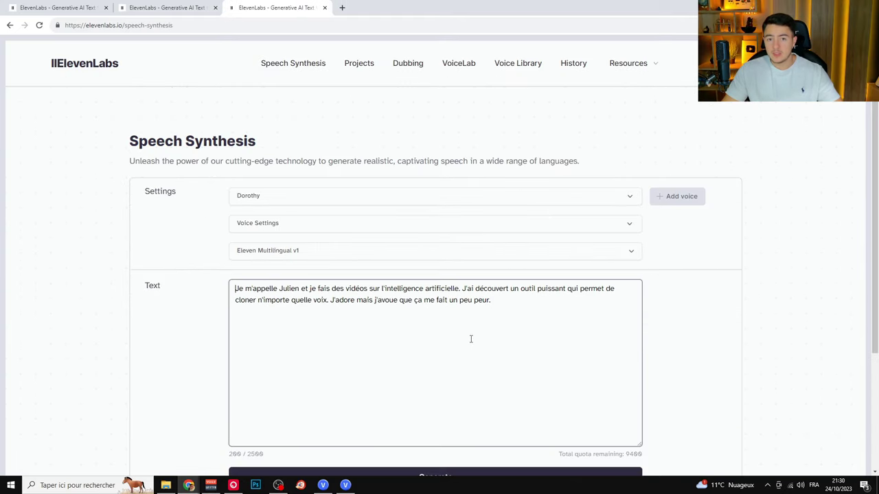
In Dorothy's voice settings, lower Stability close to More variable and Clarity + Similarity Enhancement to roughly a third of its range
click(326, 199)
click(194, 243)
click(261, 223)
drag(421, 255, 278, 257)
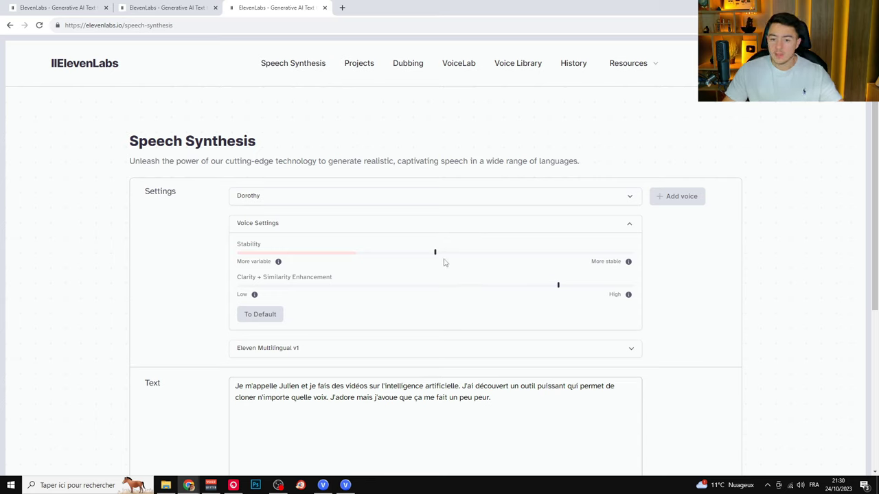
mouse_move(435, 260)
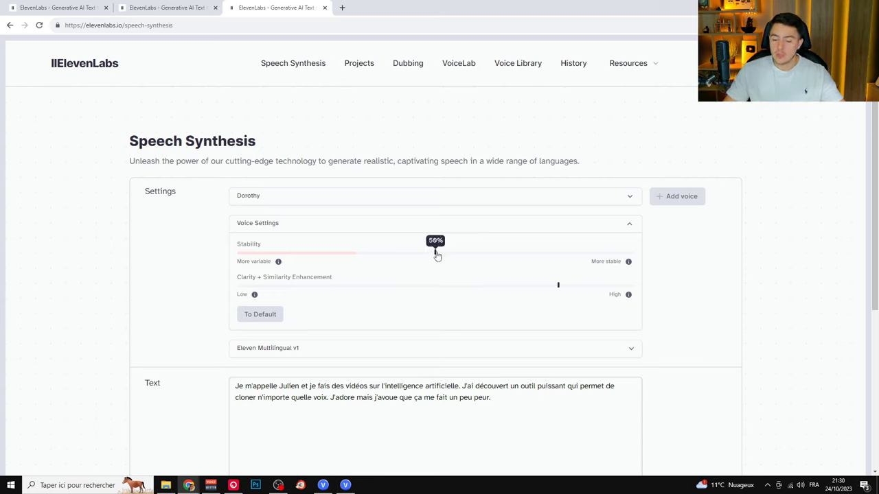
drag(435, 256, 712, 267)
drag(632, 256, 267, 259)
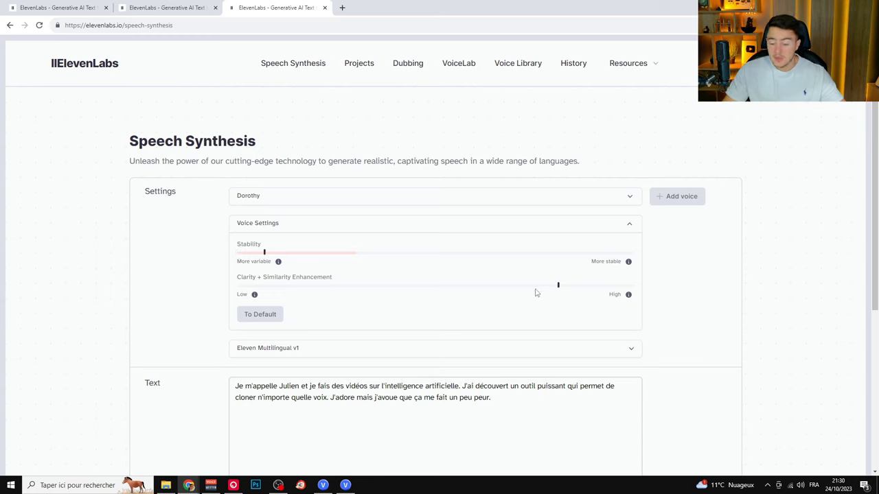
mouse_move(560, 291)
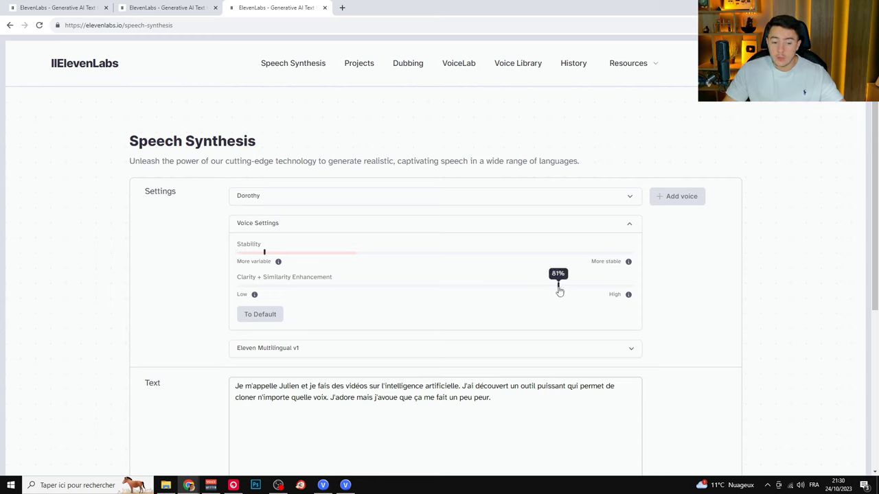
drag(560, 290, 364, 289)
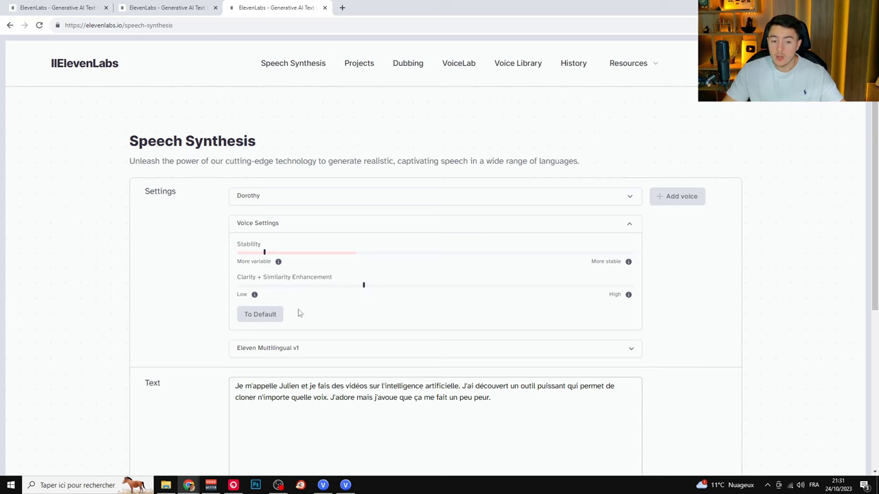
Examine the French text to synthesize, its character count against the limit, and the remaining quota
scroll(302, 292, down, 2)
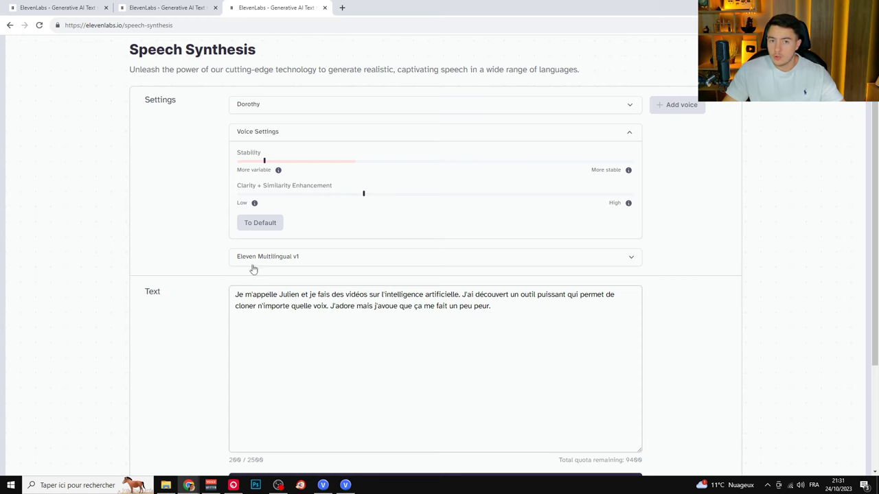
click(457, 323)
key(ctrl+a)
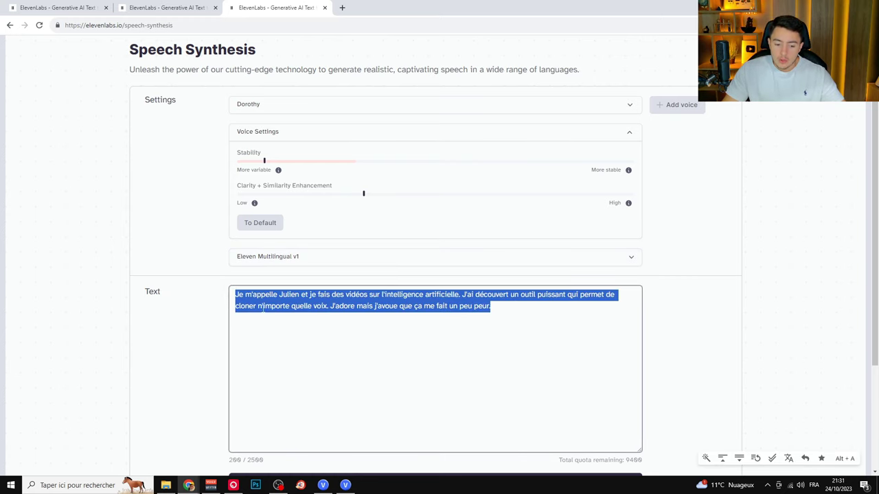
scroll(262, 307, down, 3)
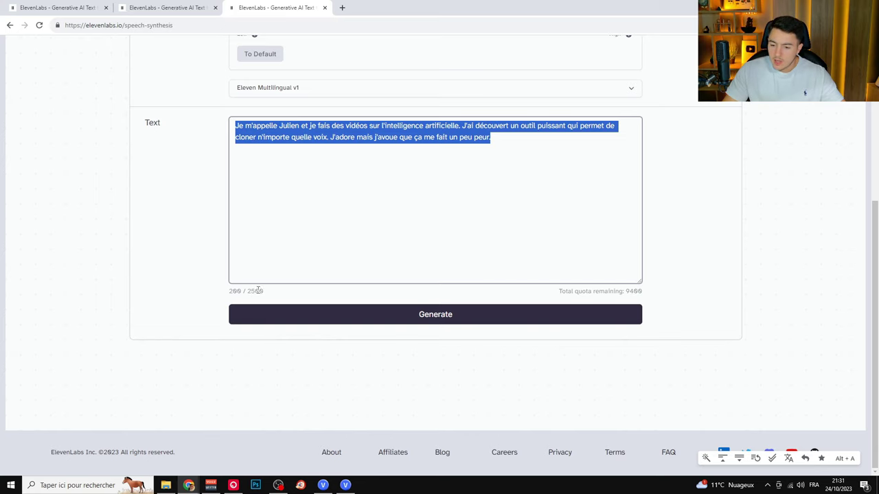
click(739, 302)
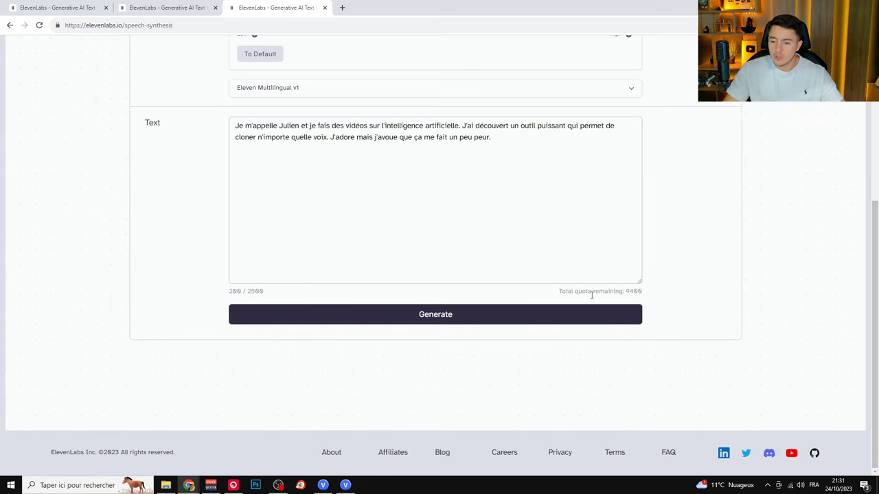
scroll(522, 308, up, 3)
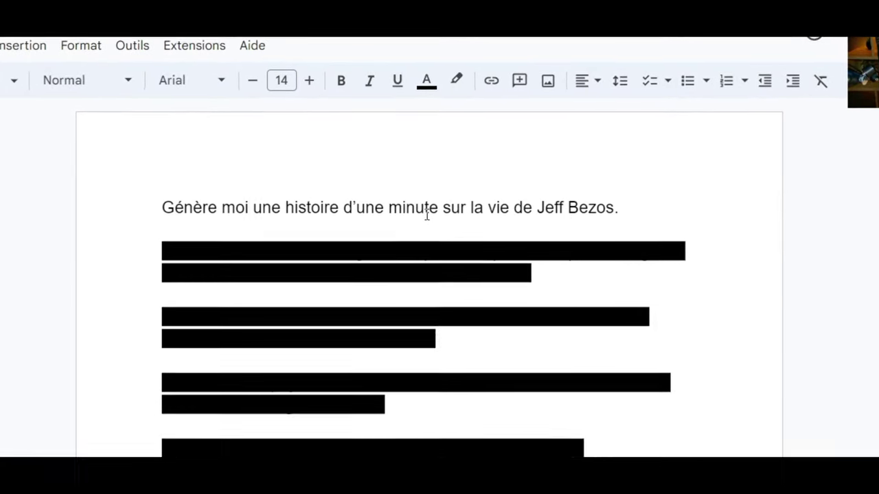
Copy the prompt about Jeff Bezos's life from the Google Docs document and open ChatGPT in a new browser tab
triple_click(451, 207)
key(ctrl+c)
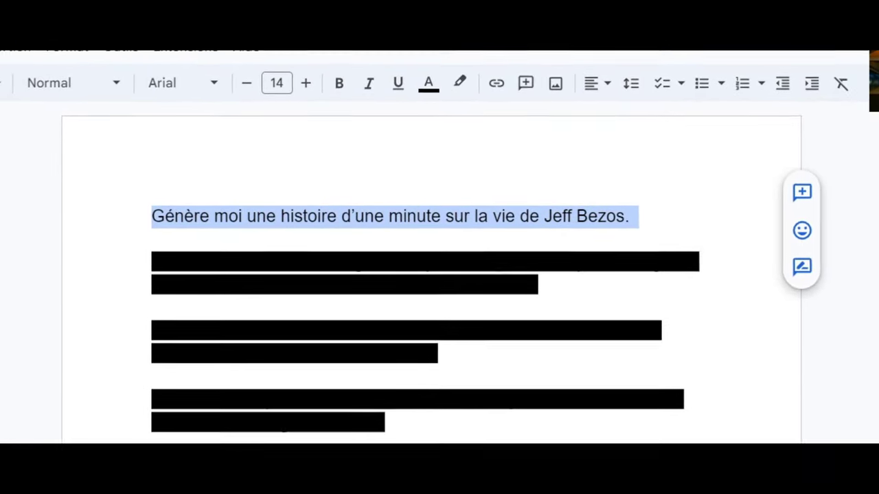
key(ctrl+t)
text(ch)
key(Return)
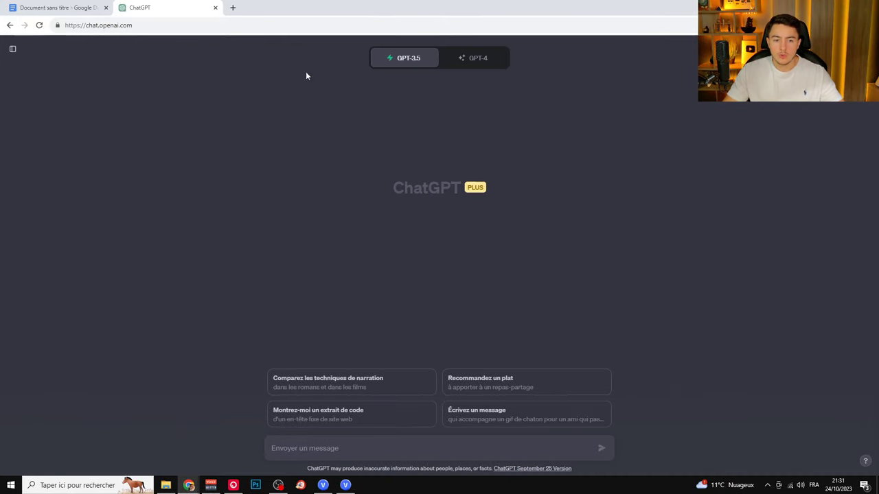
Submit the copied prompt "Génère moi une histoire d'une minute sur la vie de Jeff Bezos." and select the story text
key(ctrl+v)
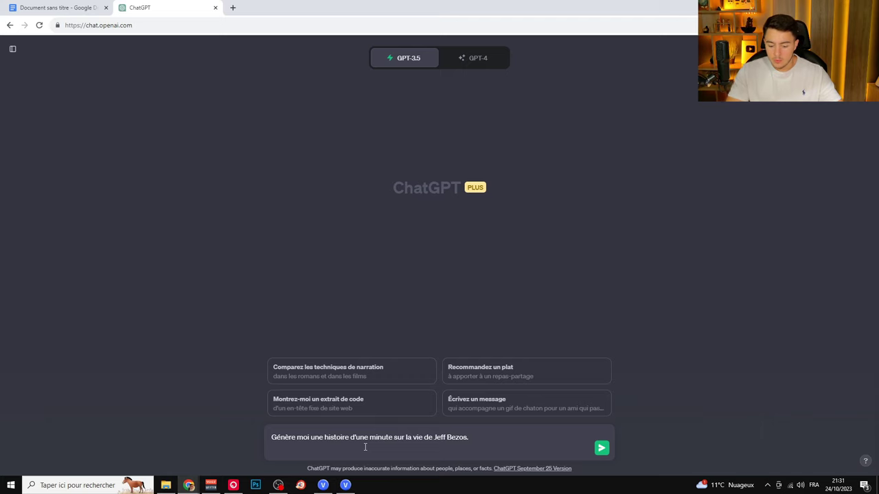
key(BackSpace)
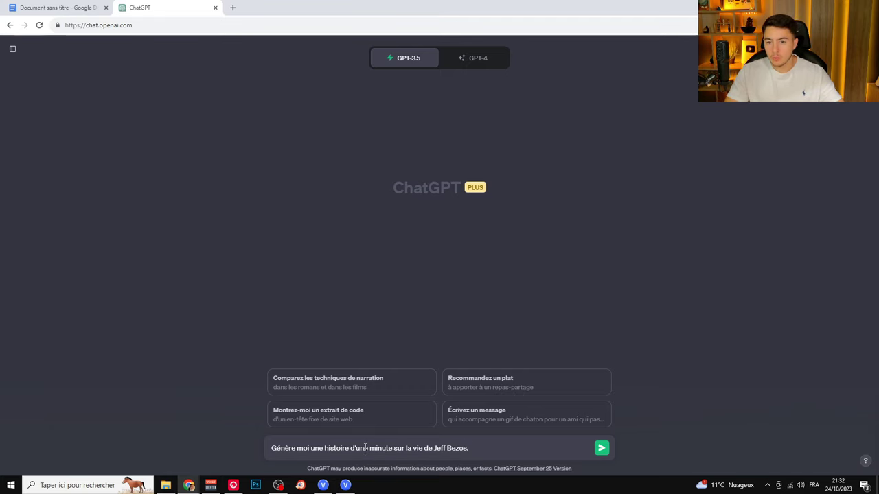
key(Return)
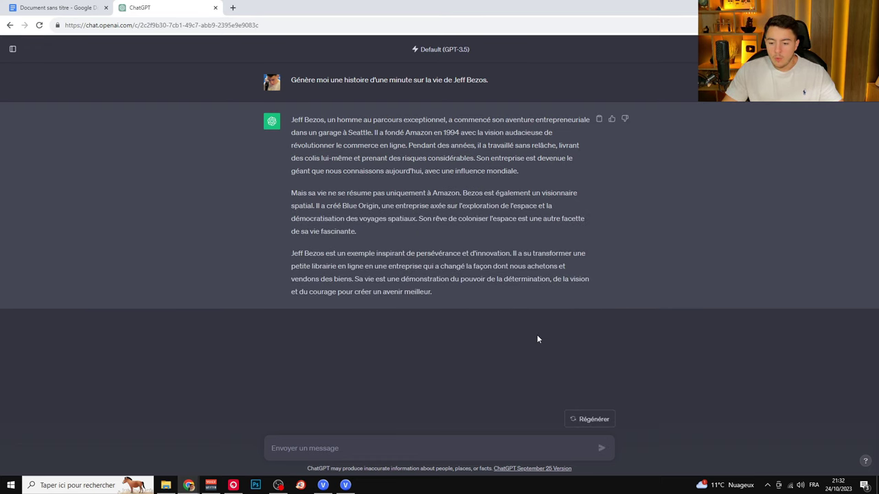
triple_click(287, 122)
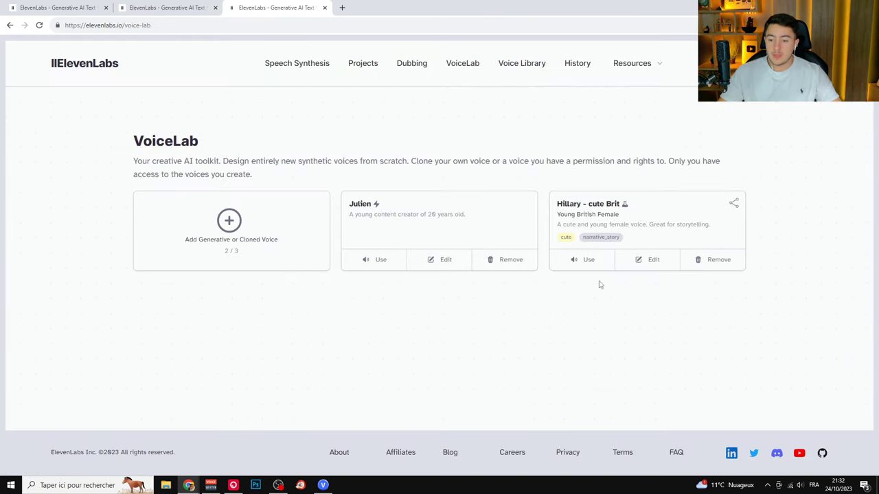
In ElevenLabs VoiceLab, start adding a voice and choose the community Voice Library as its source
click(268, 231)
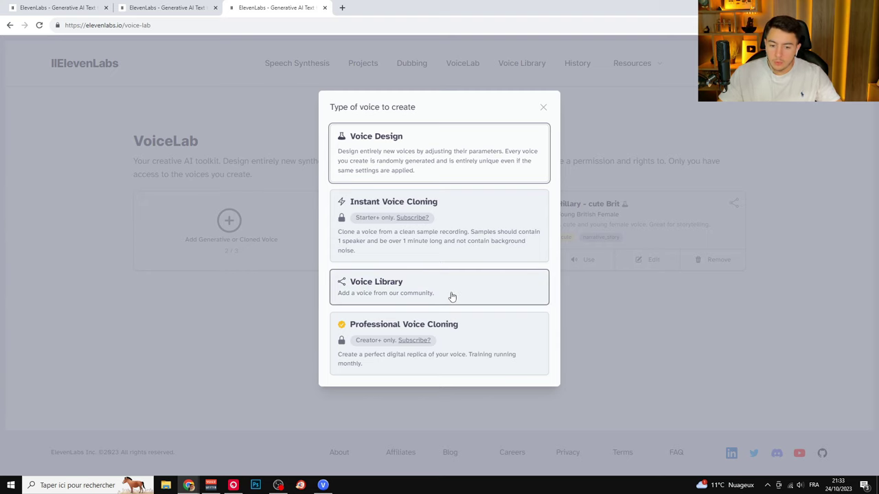
click(452, 297)
scroll(299, 228, down, 2)
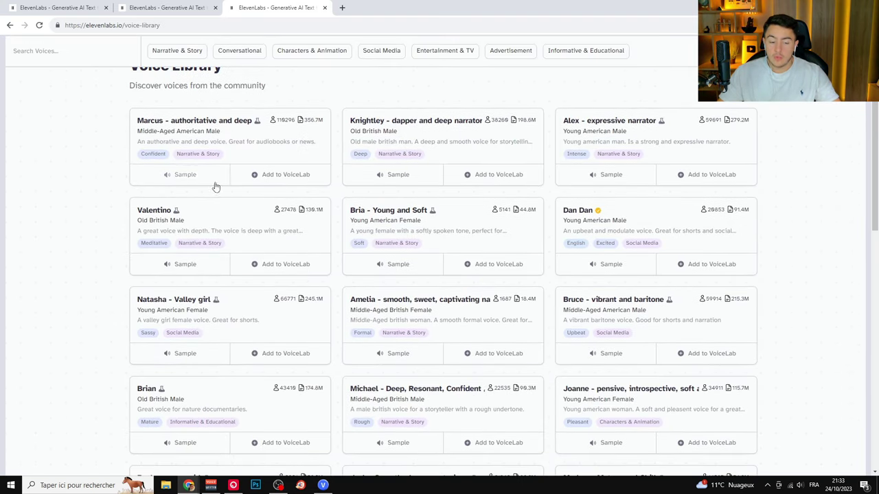
mouse_move(280, 487)
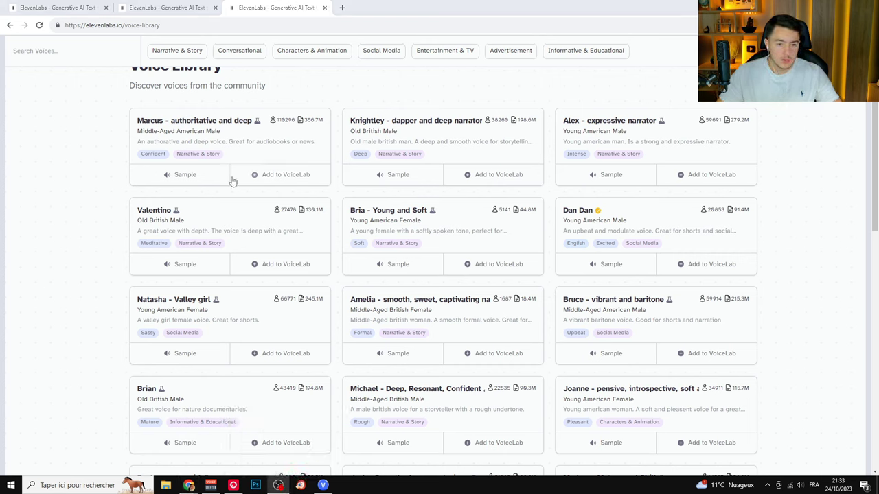
scroll(289, 227, up, 2)
Listen to the samples of the Knightley, Alex and Marcus voices, replaying Knightley and Alex for comparison
click(398, 268)
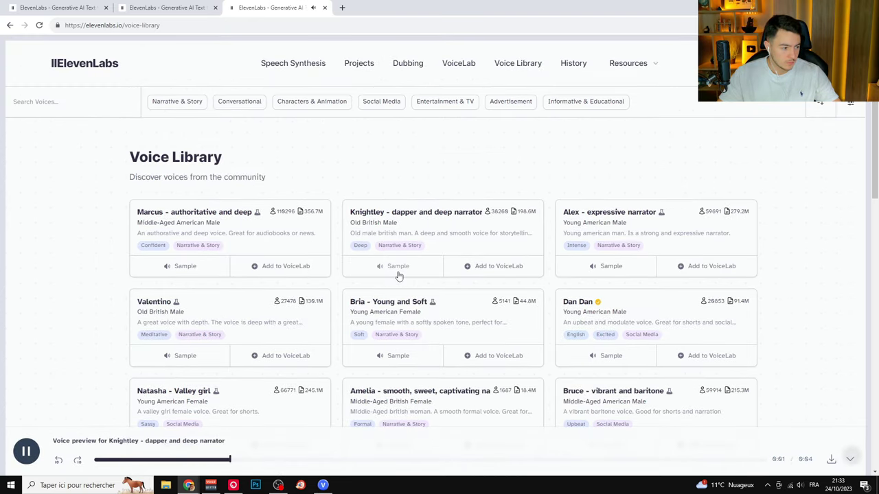
click(619, 269)
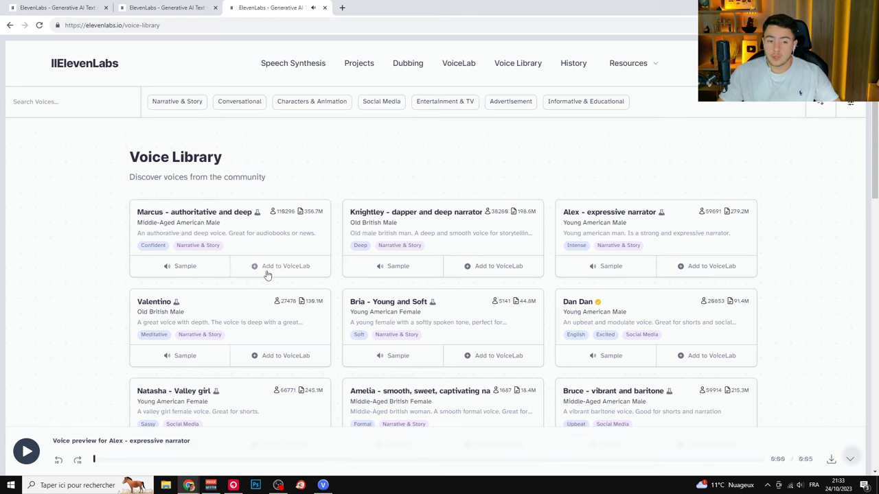
click(172, 273)
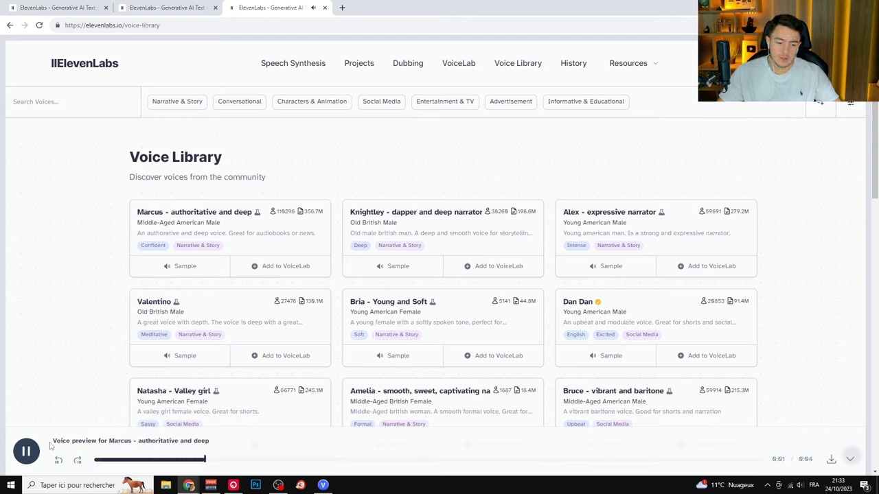
click(412, 272)
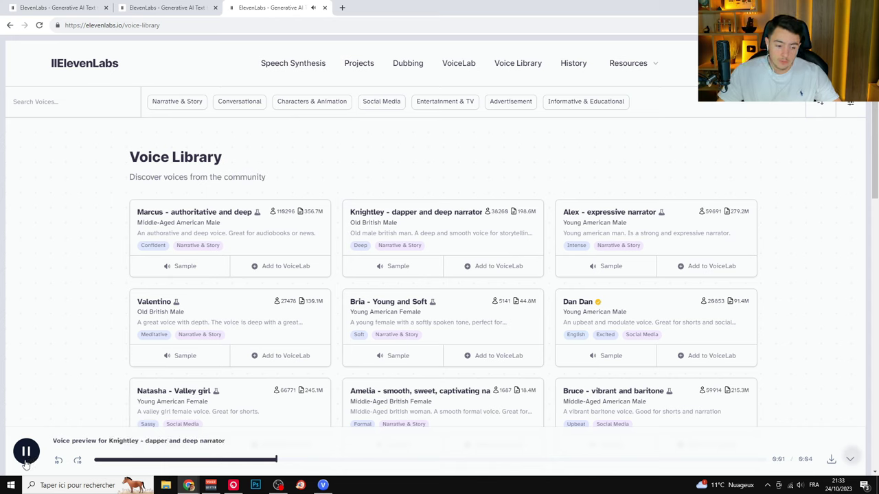
click(618, 268)
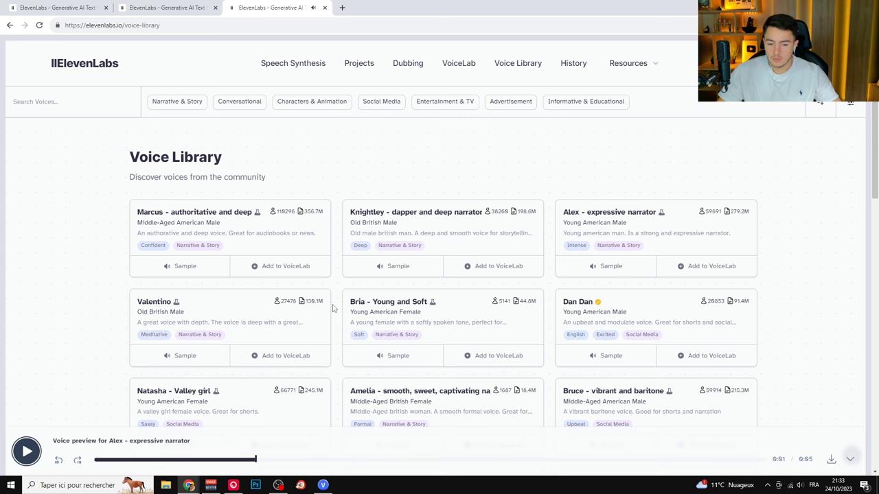
Listen to the samples of the Valentino, Bria - Young and Soft, and Dan Dan voices
scroll(332, 309, down, 1)
scroll(192, 322, down, 1)
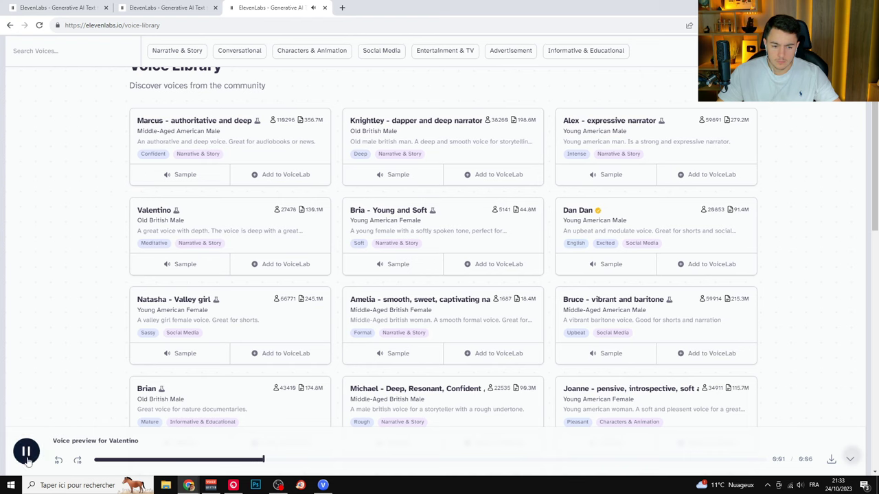
click(397, 264)
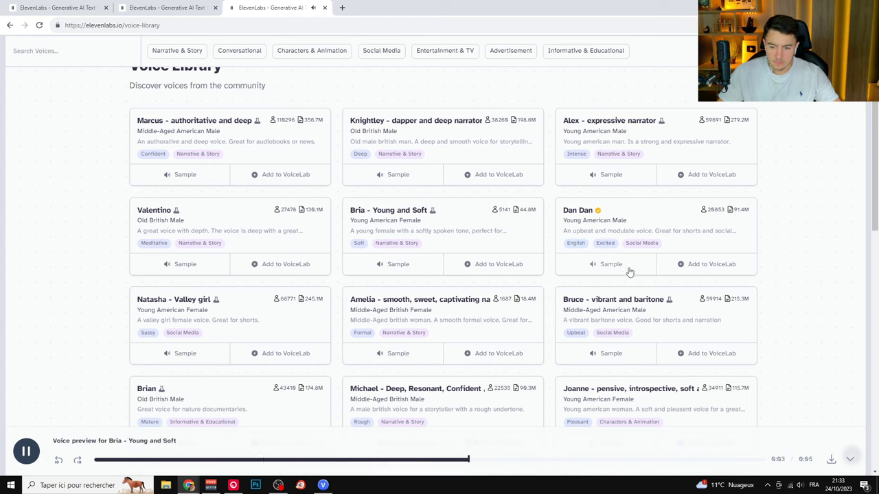
click(629, 273)
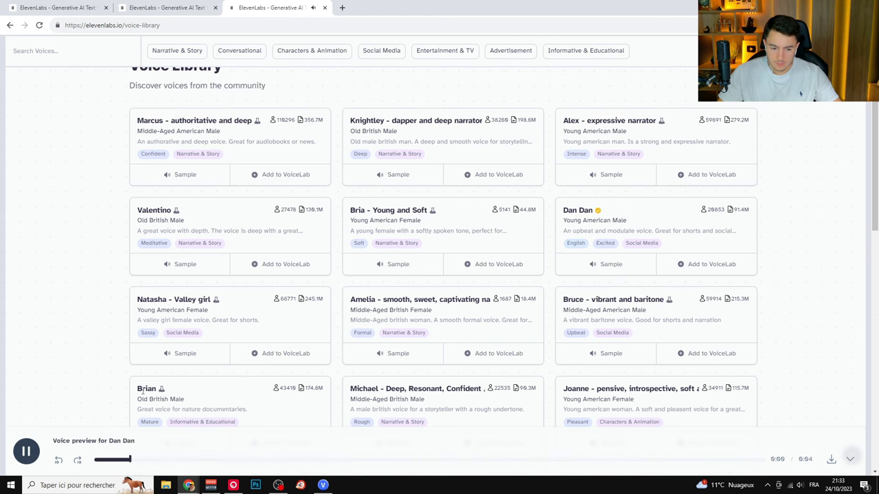
scroll(215, 331, down, 1)
scroll(215, 331, down, 1)
scroll(216, 277, up, 4)
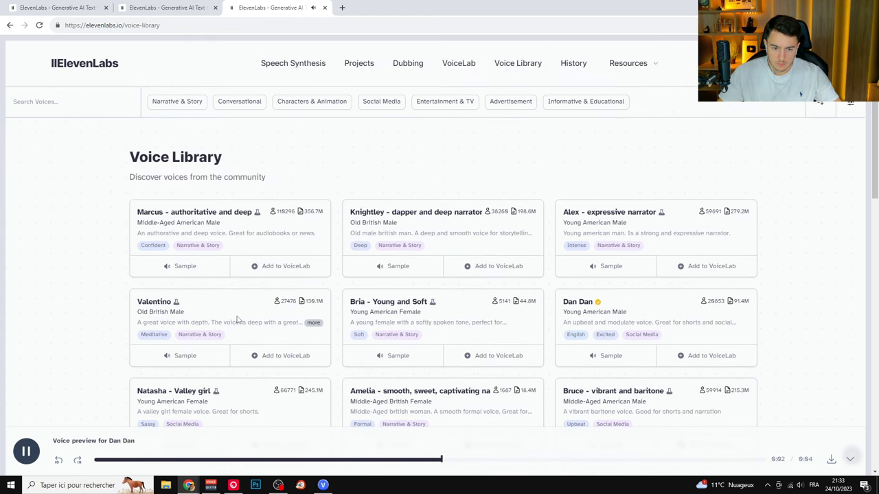
Inspect the choices offered by the Category, Gender, Age and Accent filters in the Voice Library
scroll(235, 318, down, 3)
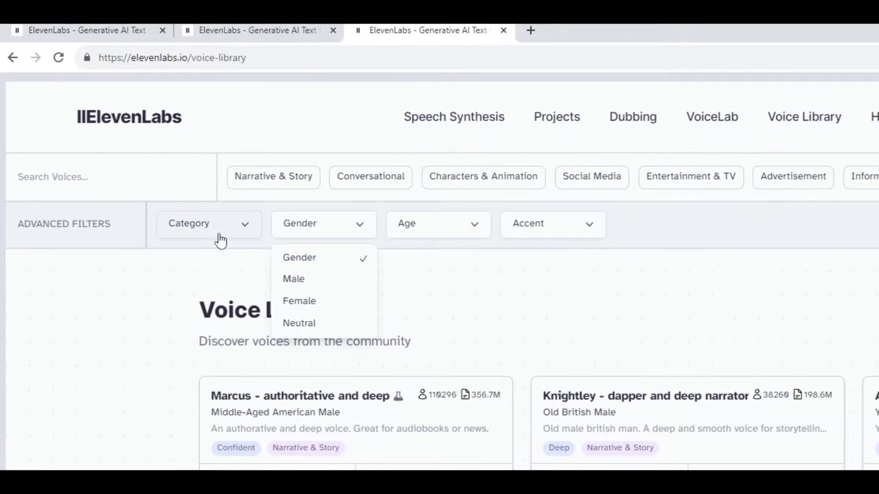
click(218, 230)
click(321, 223)
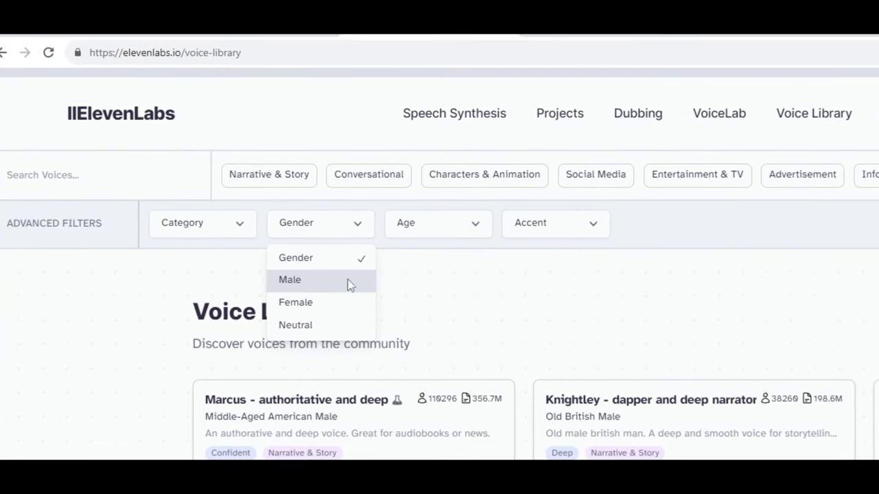
click(428, 230)
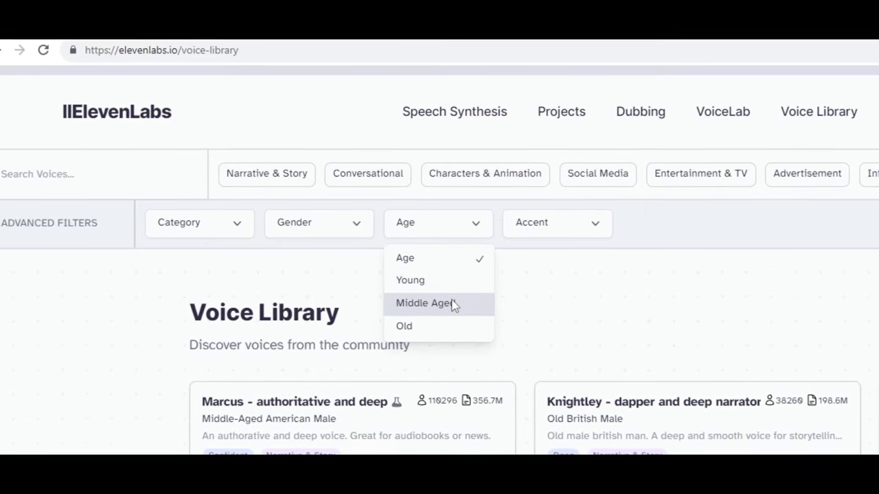
click(557, 223)
Find the community voice "Aaryan - majestic and deep" and add it to VoiceLab under its existing name
scroll(865, 314, down, 5)
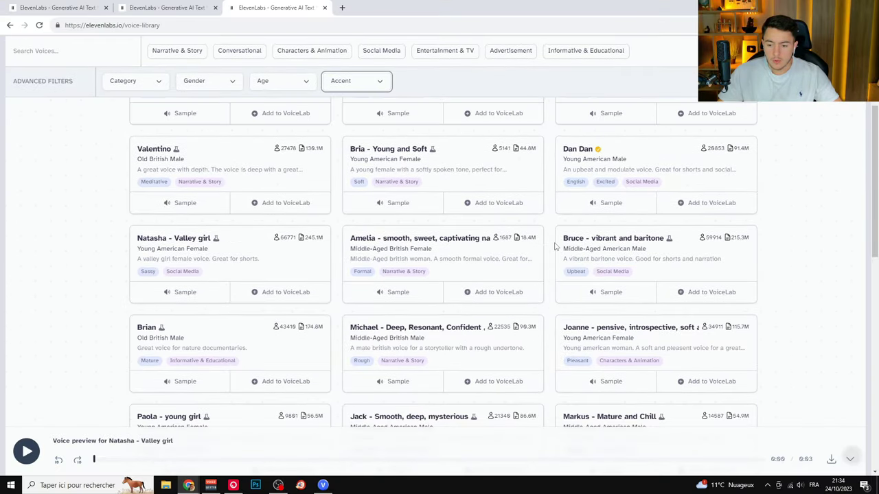
scroll(545, 256, down, 15)
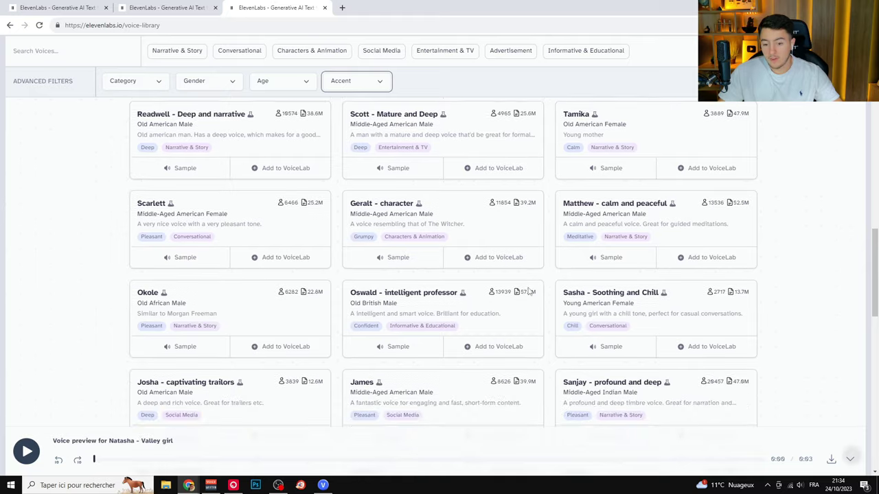
scroll(528, 292, down, 5)
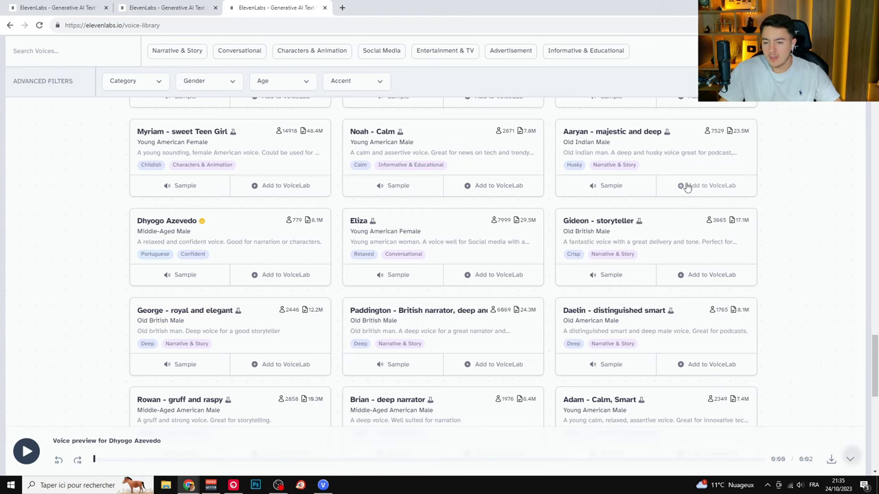
click(686, 186)
click(537, 286)
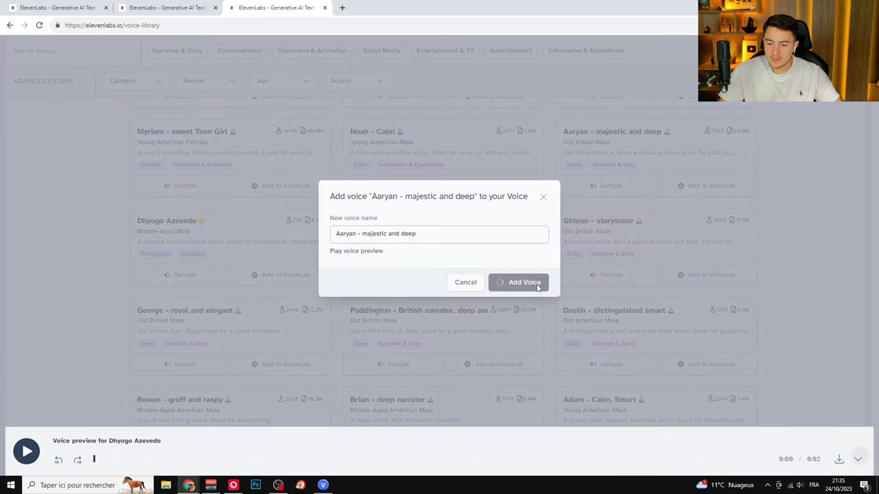
click(525, 273)
In VoiceLab, open the "Aaryan - majestic and deep" voice for editing and delete its Indian accent label
scroll(467, 241, up, 5)
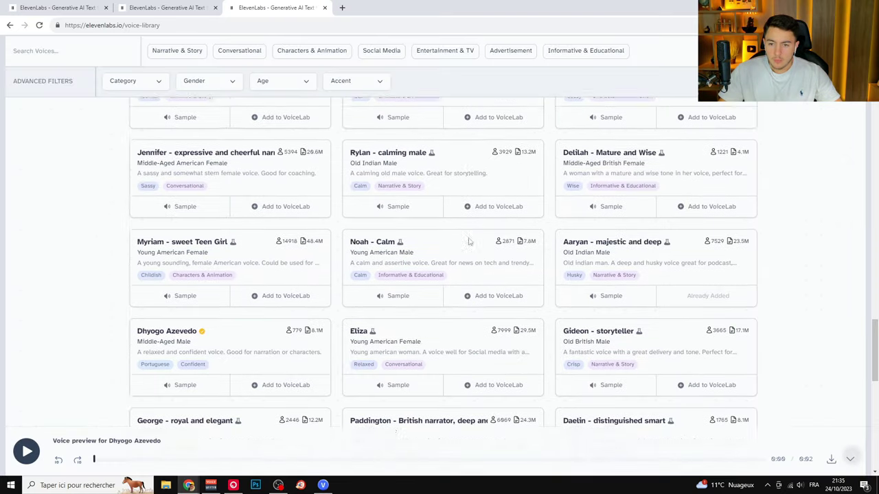
scroll(442, 210, up, 10)
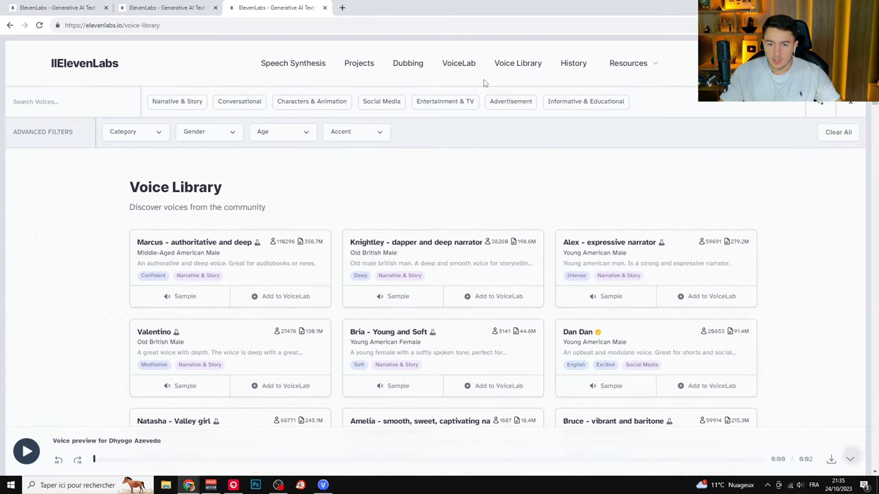
click(460, 64)
click(435, 259)
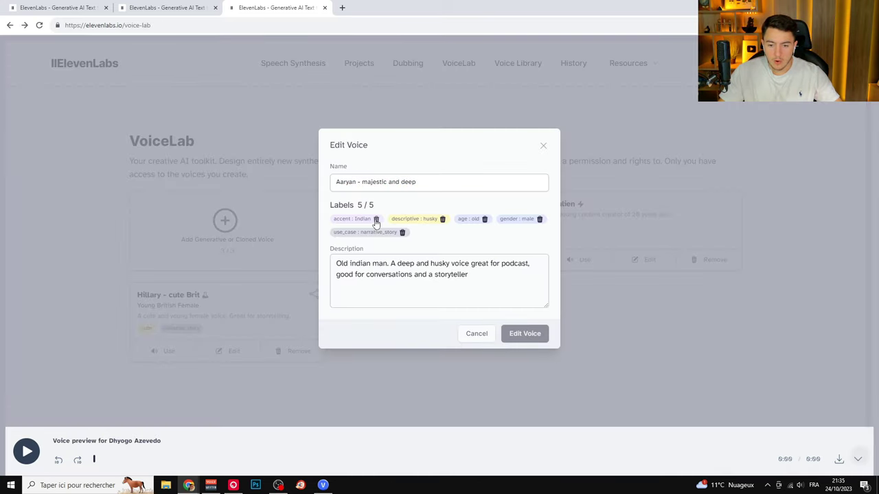
click(377, 221)
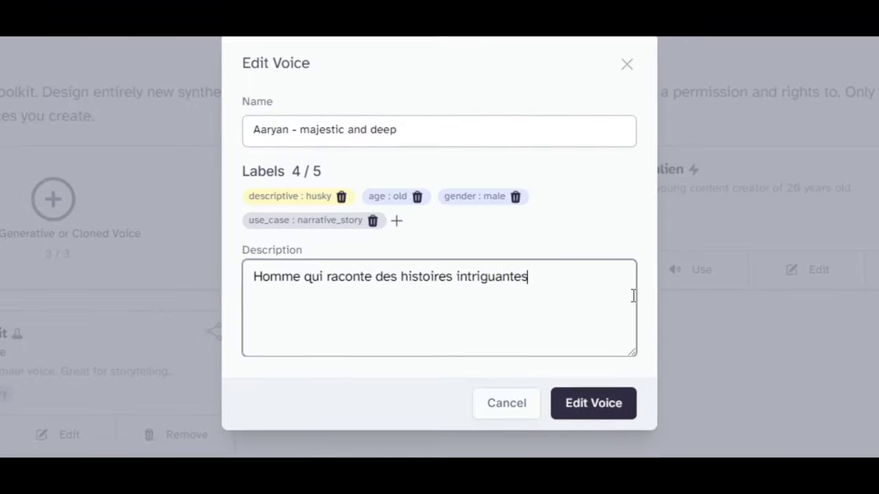
Replace the voice description with "Homme qui raconte des histoires intriguantes.", correct the spelling of its last word and save the edits
text(.)
click(416, 235)
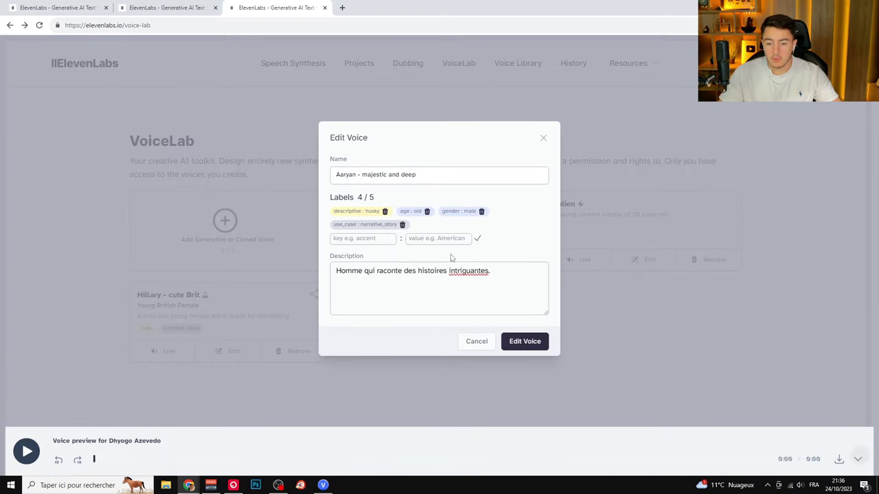
right_click(482, 271)
click(506, 281)
click(522, 345)
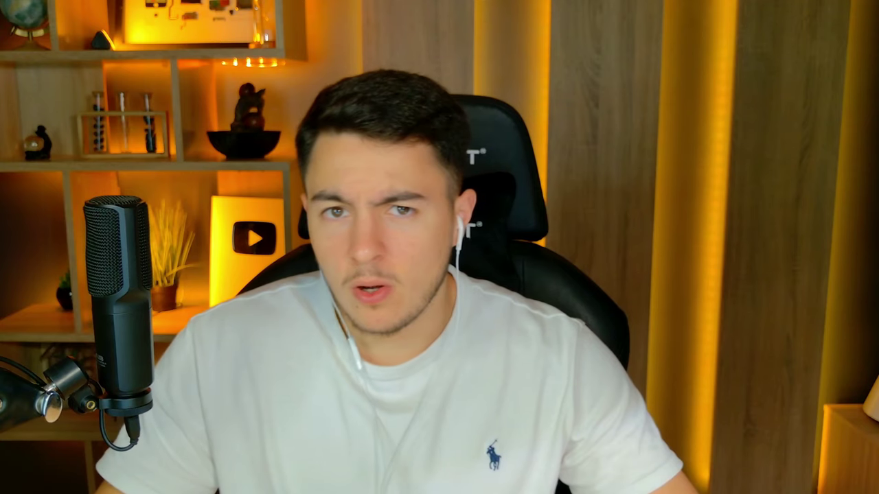